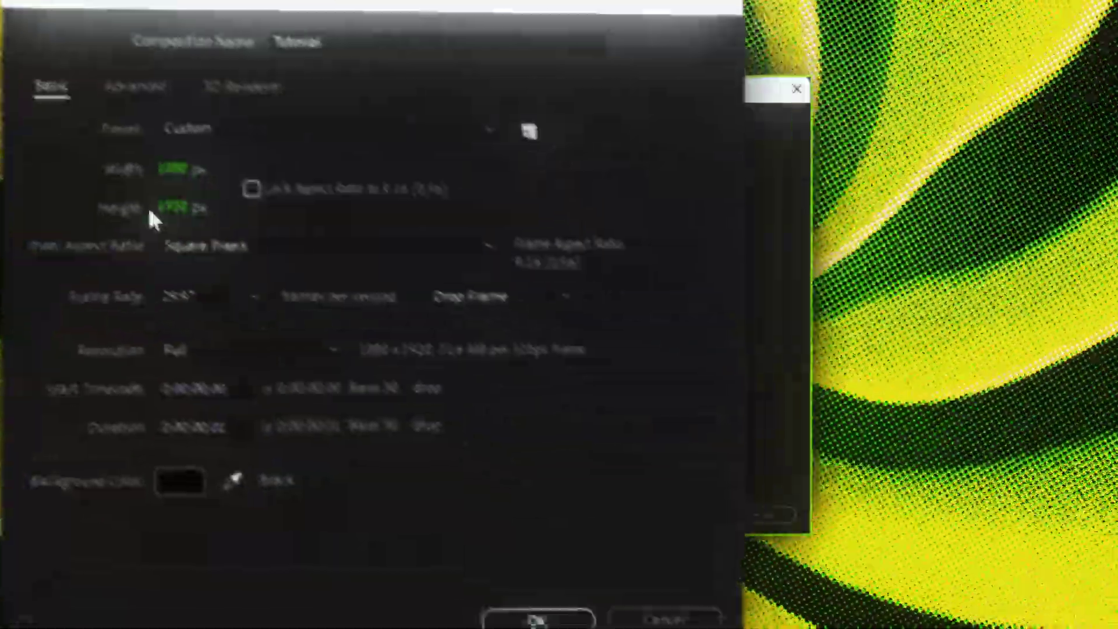
Set the Tutorial composition to 1920 width, 1080 height and 30 fps, then adjust its duration
click(446, 244)
key(Tab)
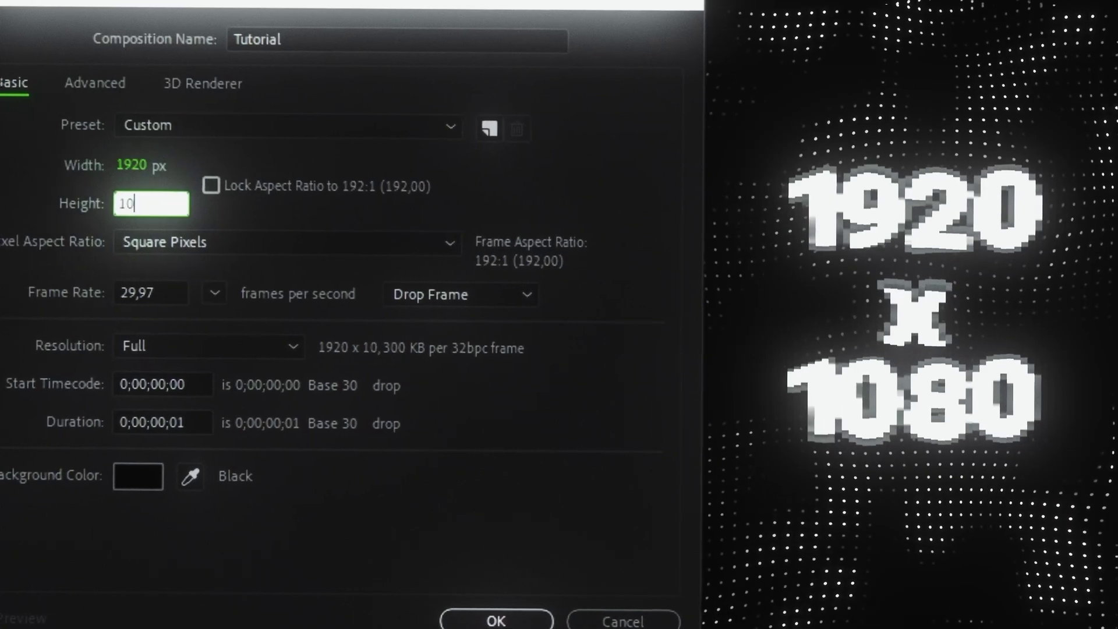
text(1080)
key(Tab)
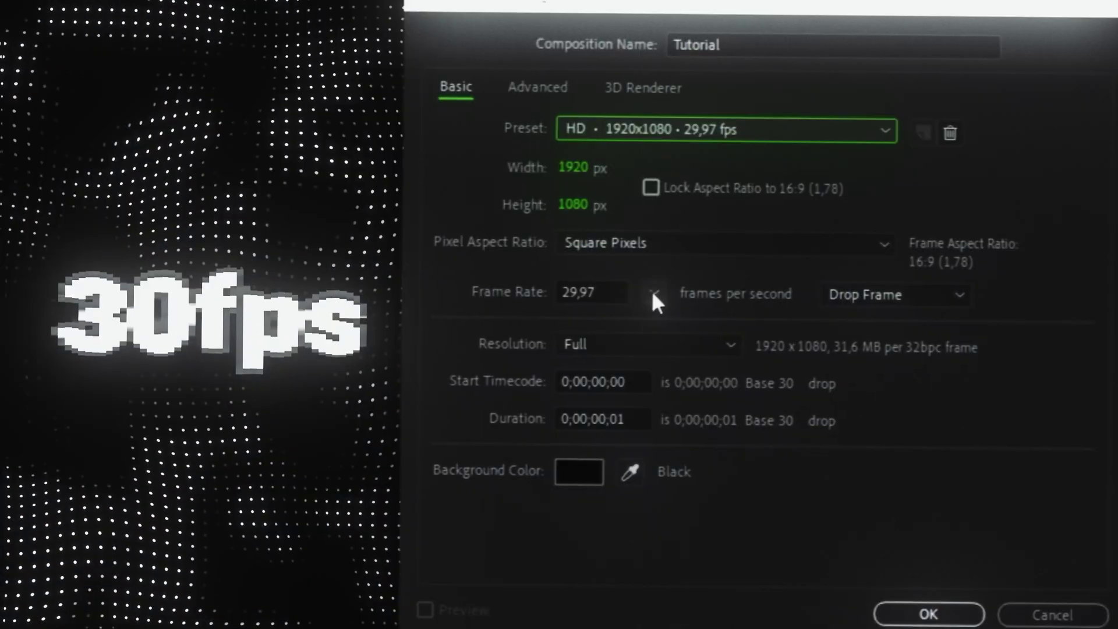
click(229, 292)
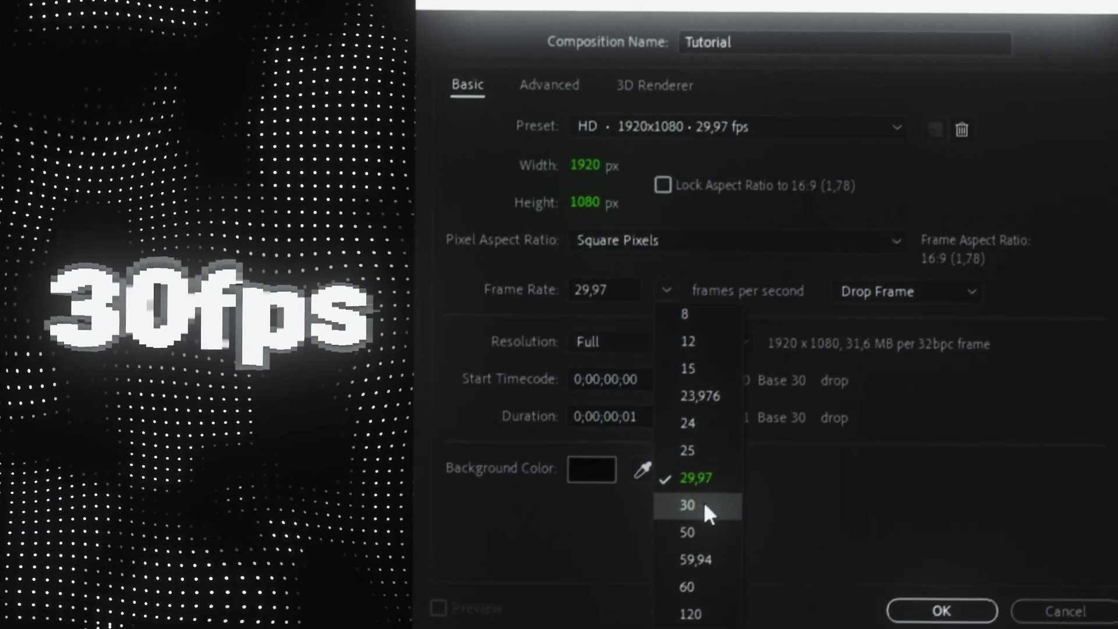
click(680, 506)
click(584, 419)
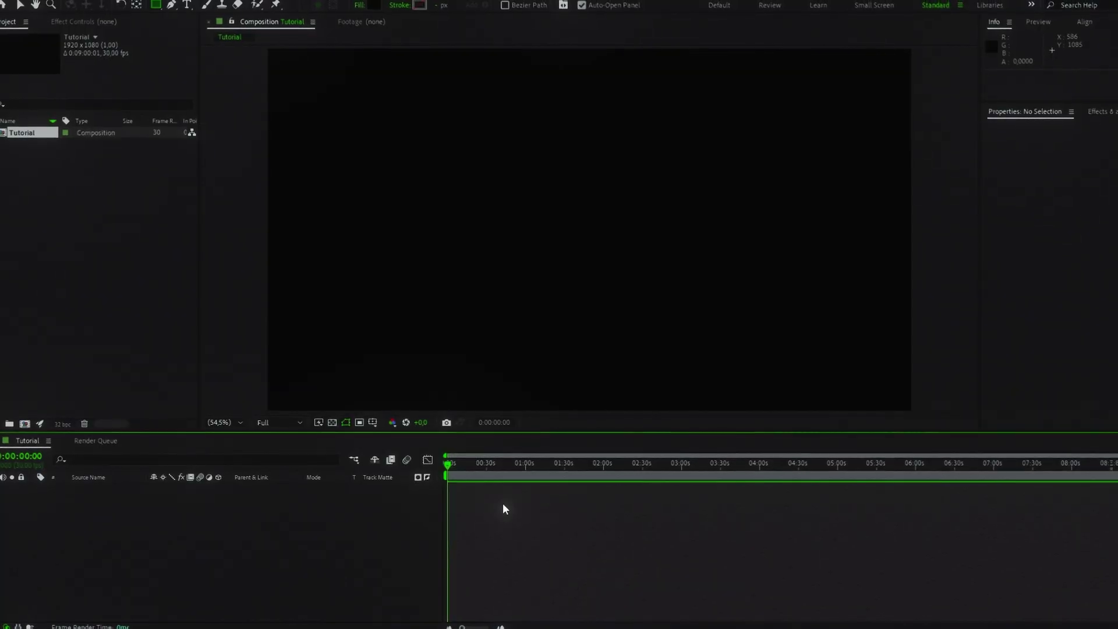
Add an adjustment layer with Ctrl+Alt+Y and check the Labels preferences
key(ctrl+alt+y)
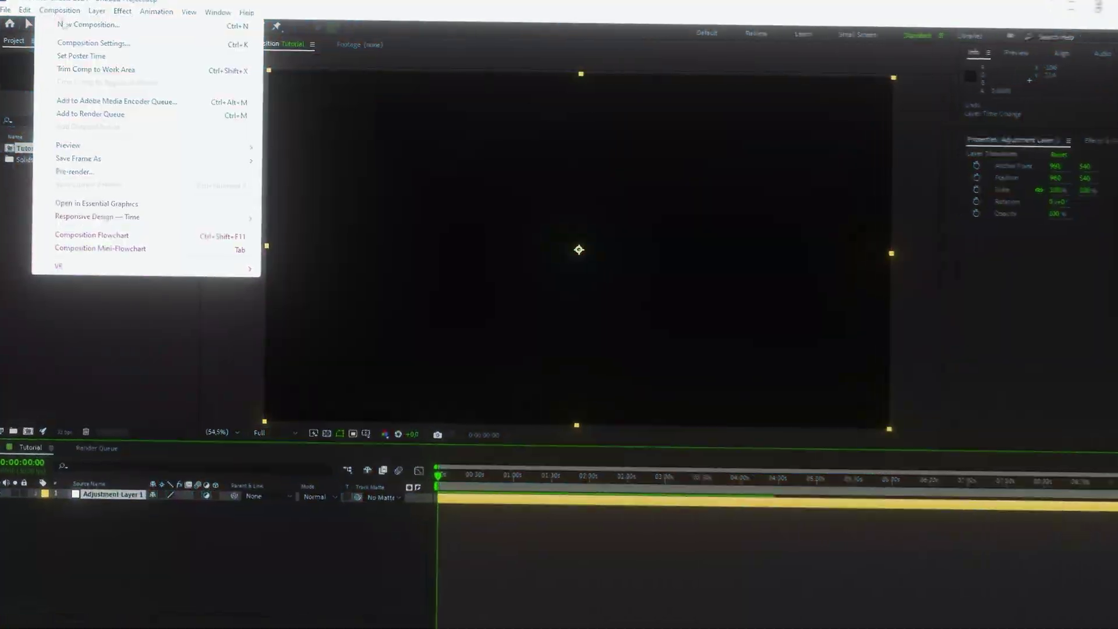
mouse_move(244, 242)
click(276, 473)
click(237, 189)
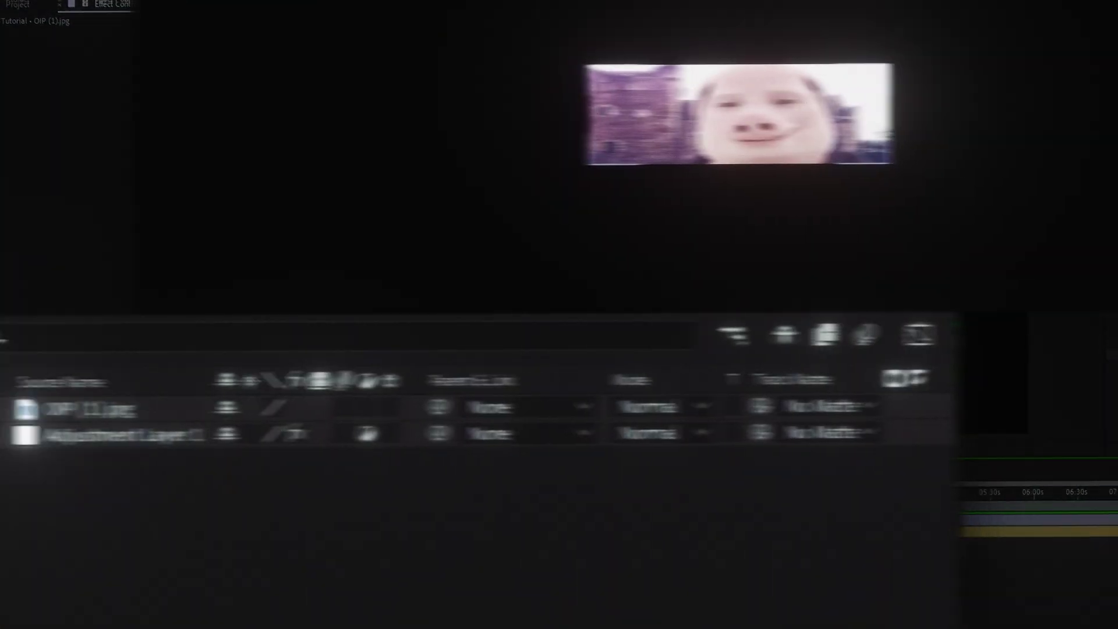
Scale the OIP (1).jpg image layer up to about 371 percent to fill the frame
click(322, 521)
click(109, 414)
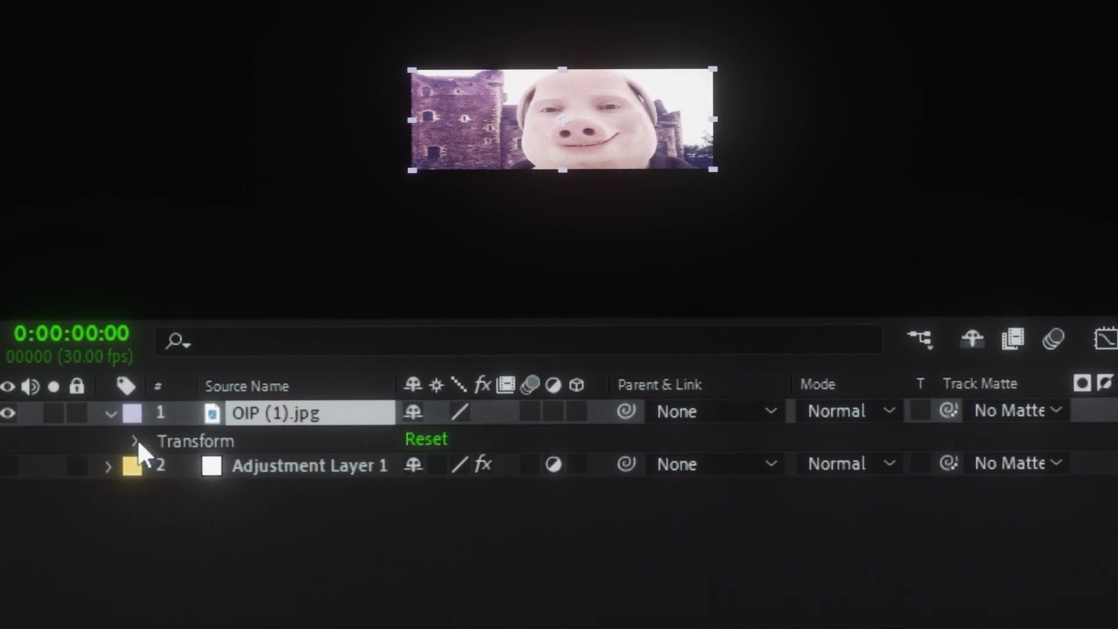
click(135, 439)
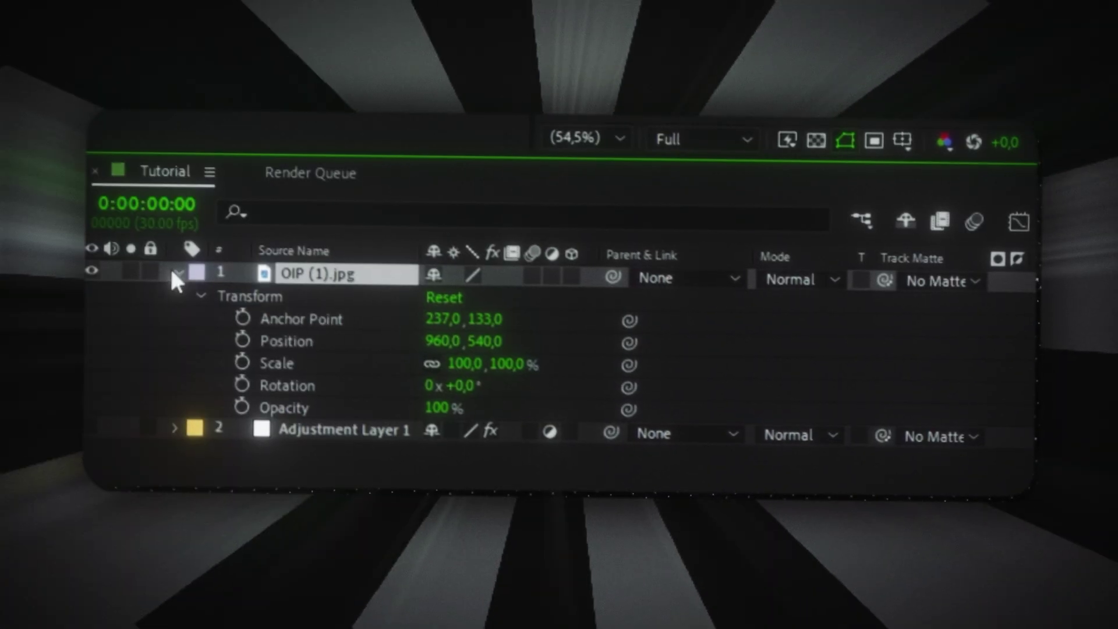
click(114, 403)
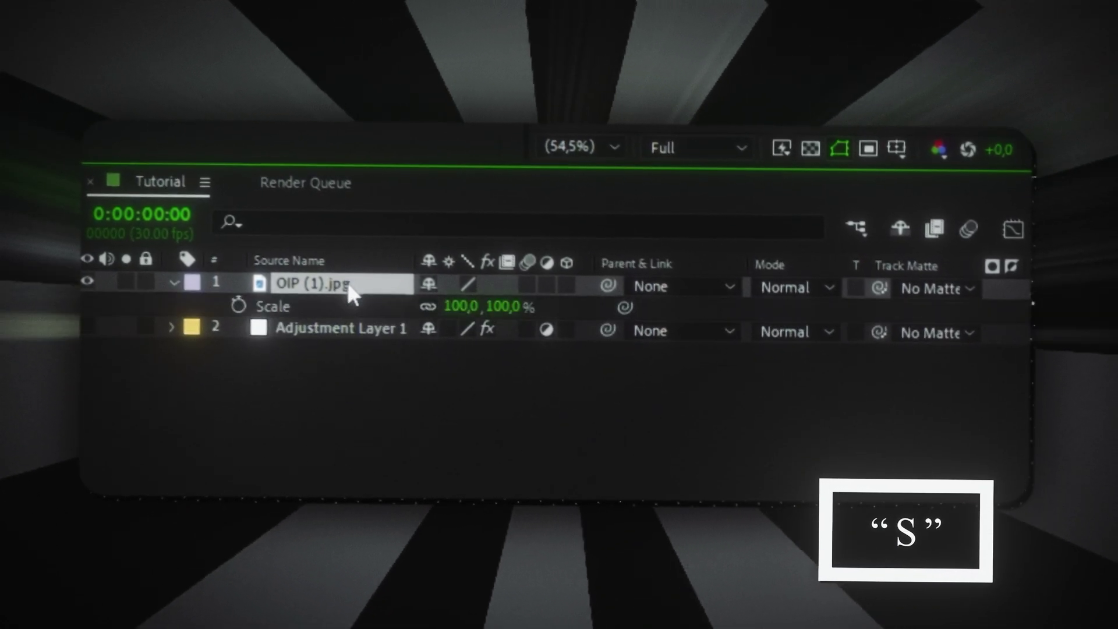
drag(456, 316, 788, 290)
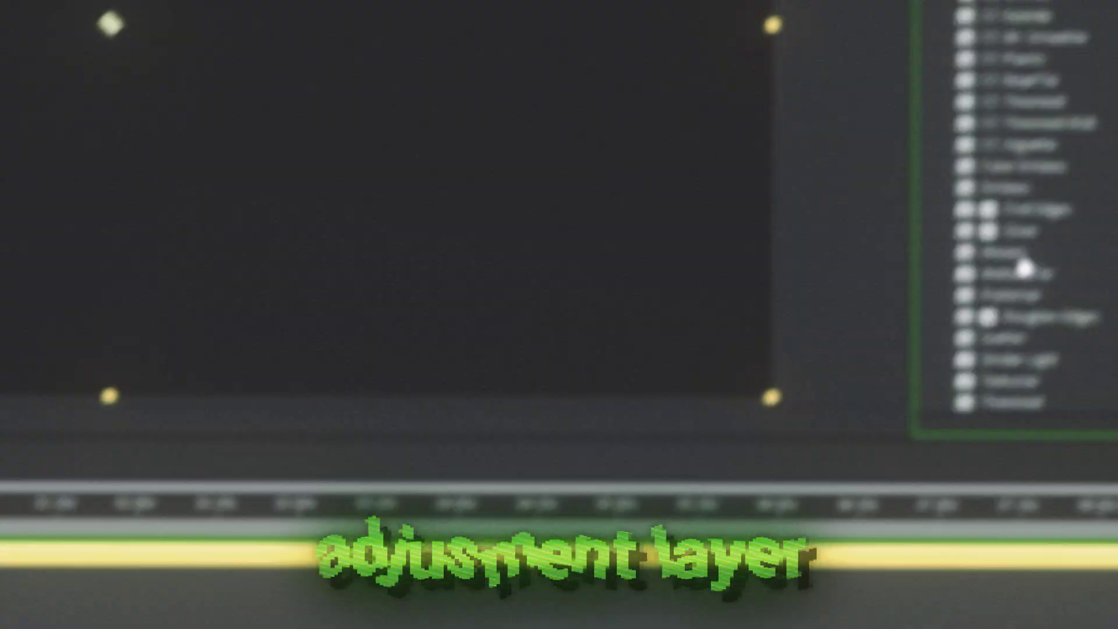
Apply a fine Mosaic effect to Adjustment Layer 1 and try Add and other blend modes
drag(1023, 269, 482, 432)
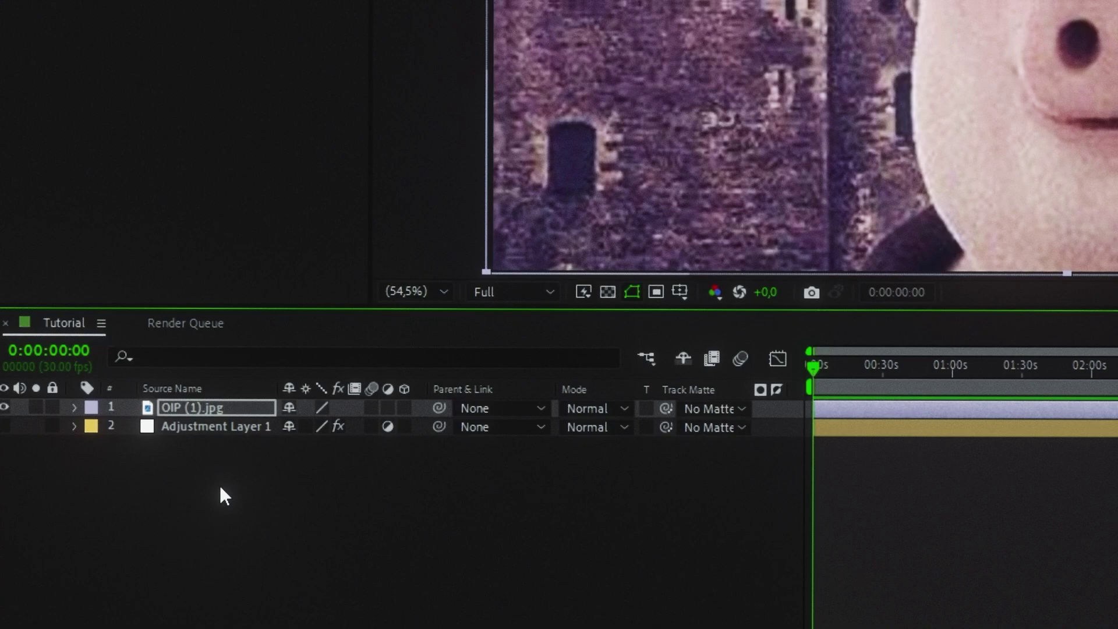
drag(209, 420, 201, 395)
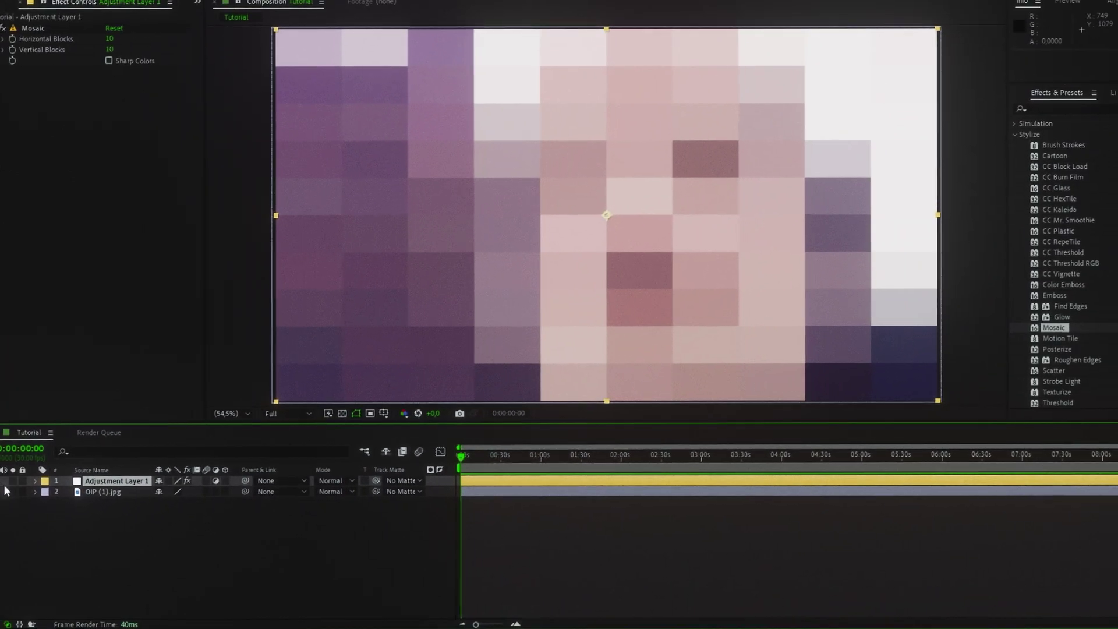
mouse_move(109, 38)
mouse_down()
mouse_move(125, 38)
mouse_move(116, 49)
mouse_up()
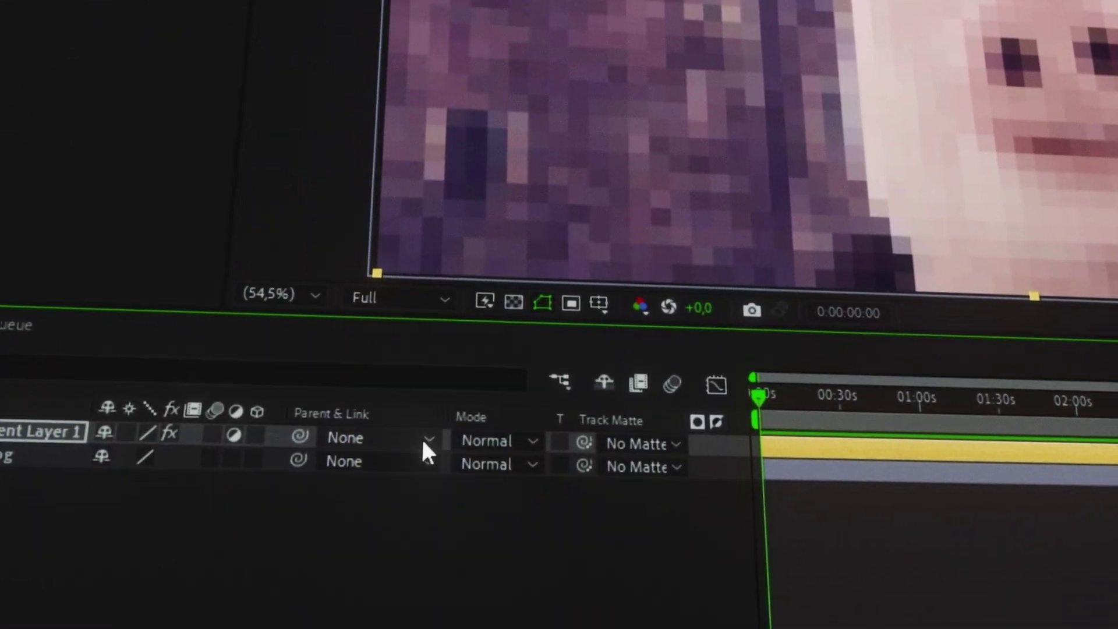
click(491, 407)
click(542, 17)
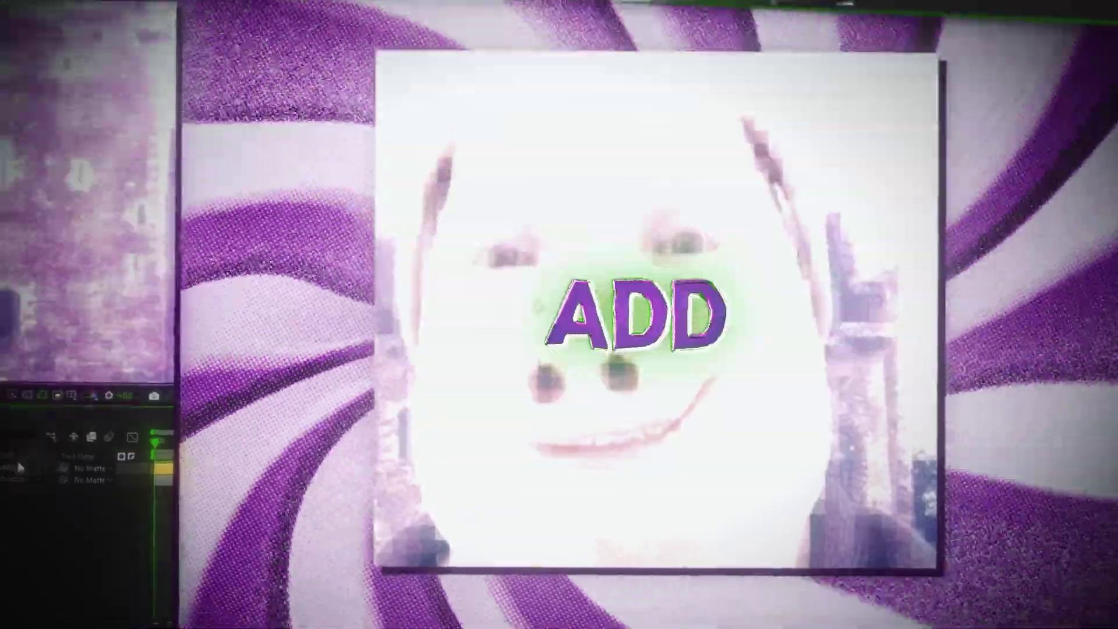
key(shift+equal)
key(shift+equal)
key(shift+equal)
key(shift+equal)
key(shift+equal)
key(shift+equal)
key(shift+equal)
key(shift+equal)
key(shift+equal)
key(shift+equal)
key(shift+equal)
key(shift+equal)
key(shift+equal)
key(shift+equal)
key(shift+equal)
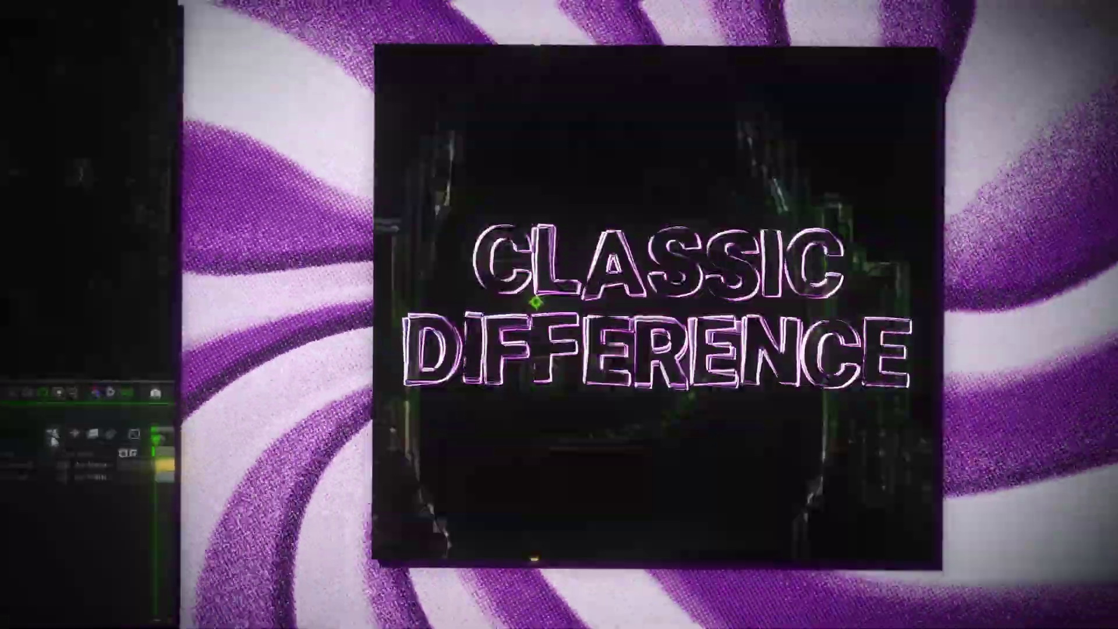
key(shift+equal)
key(shift+equal)
key(shift+equal)
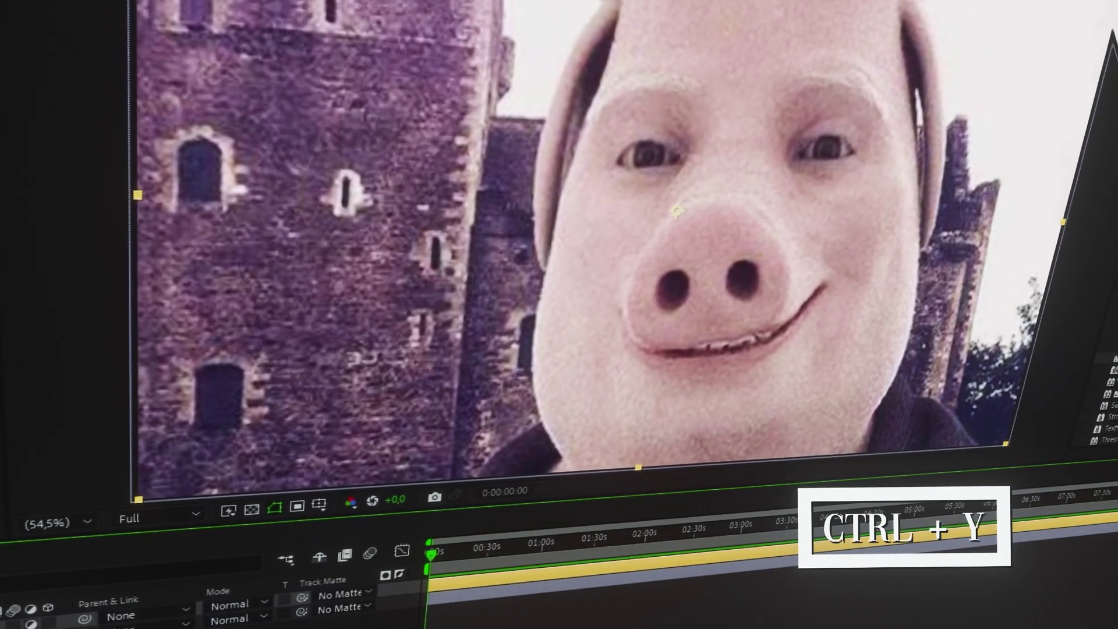
Create a black solid with Ctrl+Y and add a camera to the composition
key(ctrl+y)
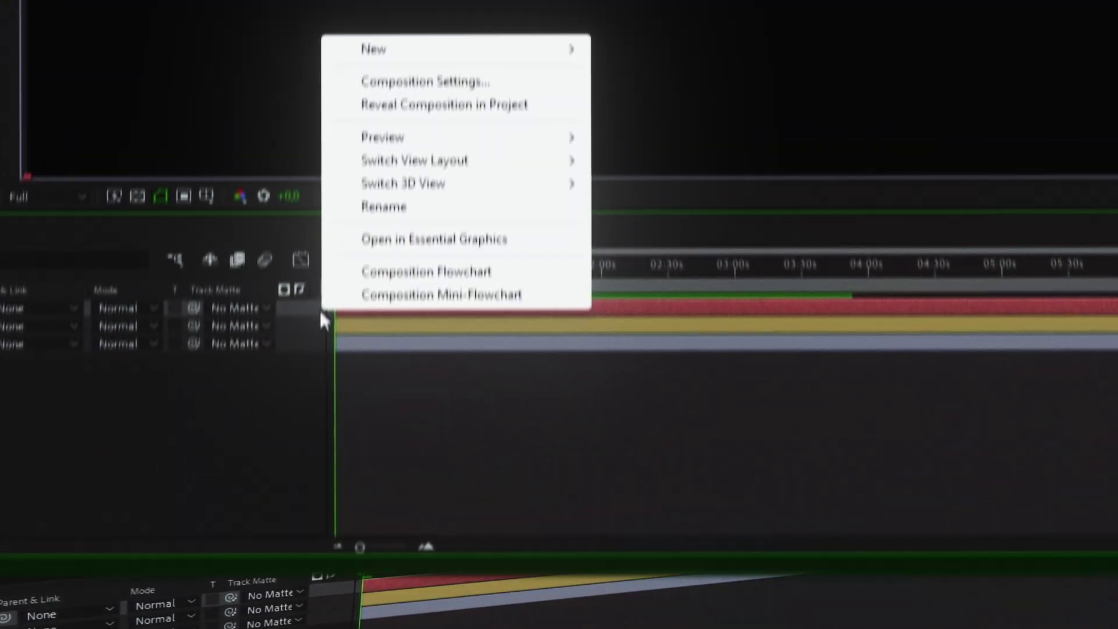
mouse_move(431, 180)
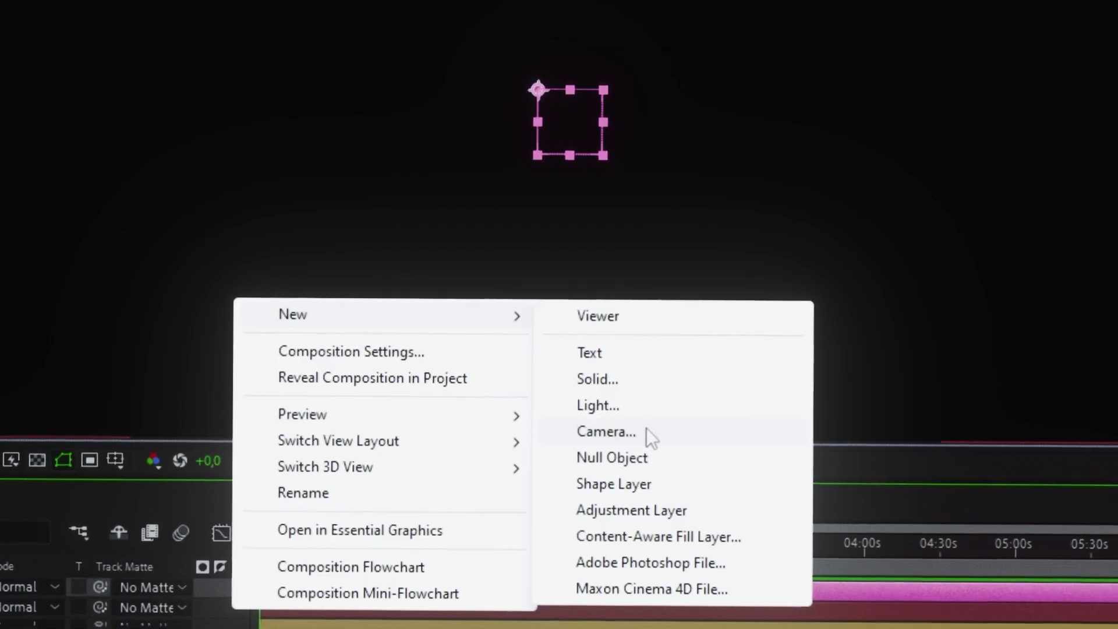
click(706, 321)
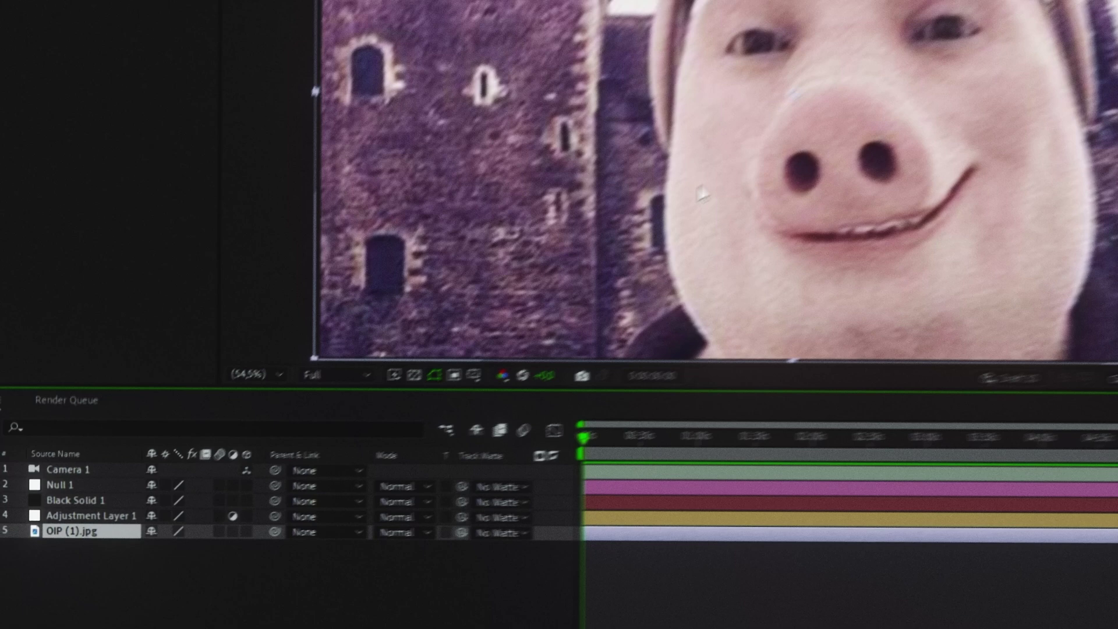
Keyframe the image's Scale, shrinking it to about 344 percent at 0:00:08:29
key(s)
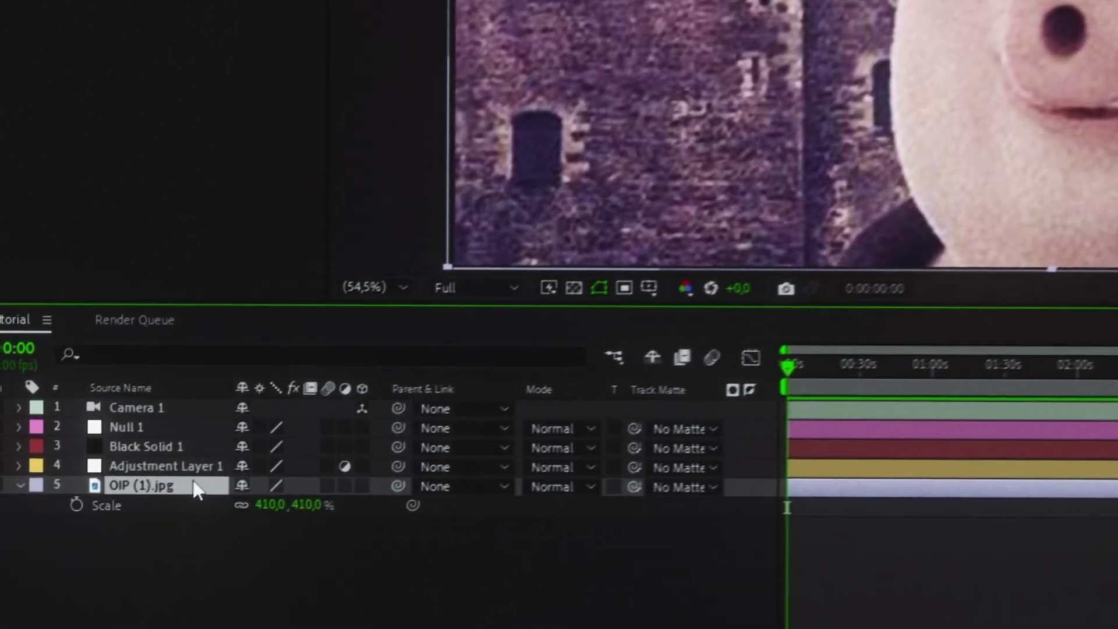
click(137, 468)
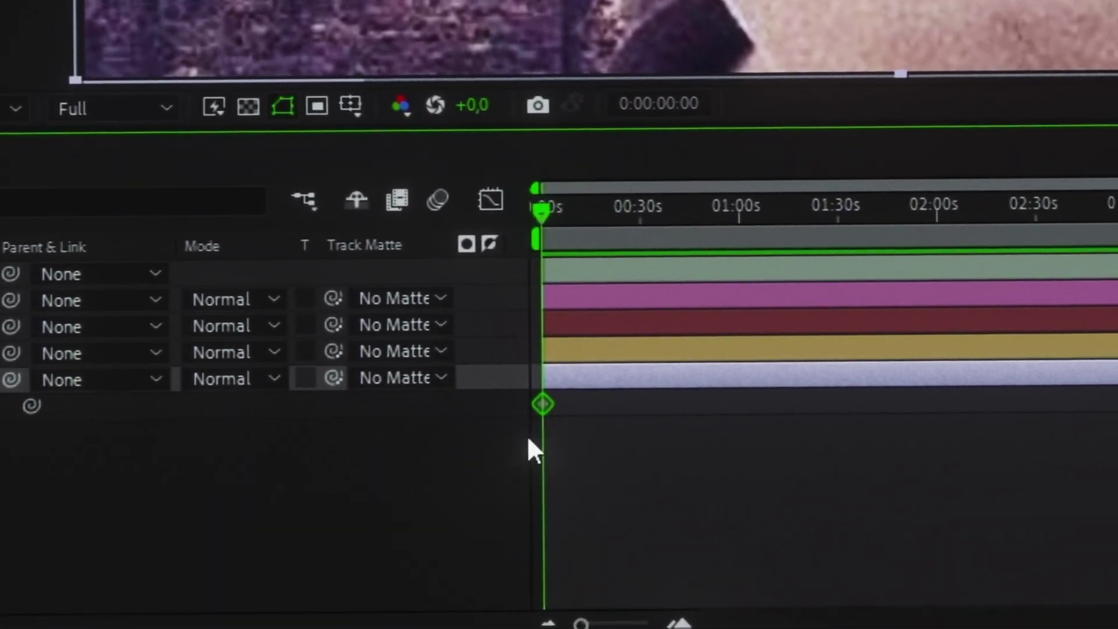
drag(541, 211, 571, 210)
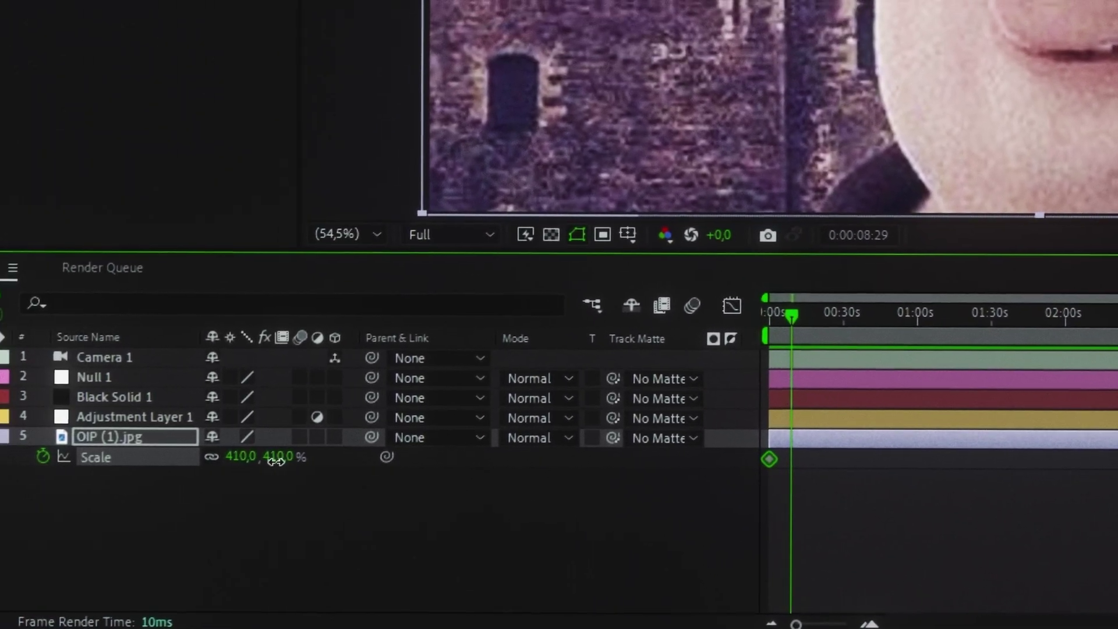
drag(276, 460, 237, 460)
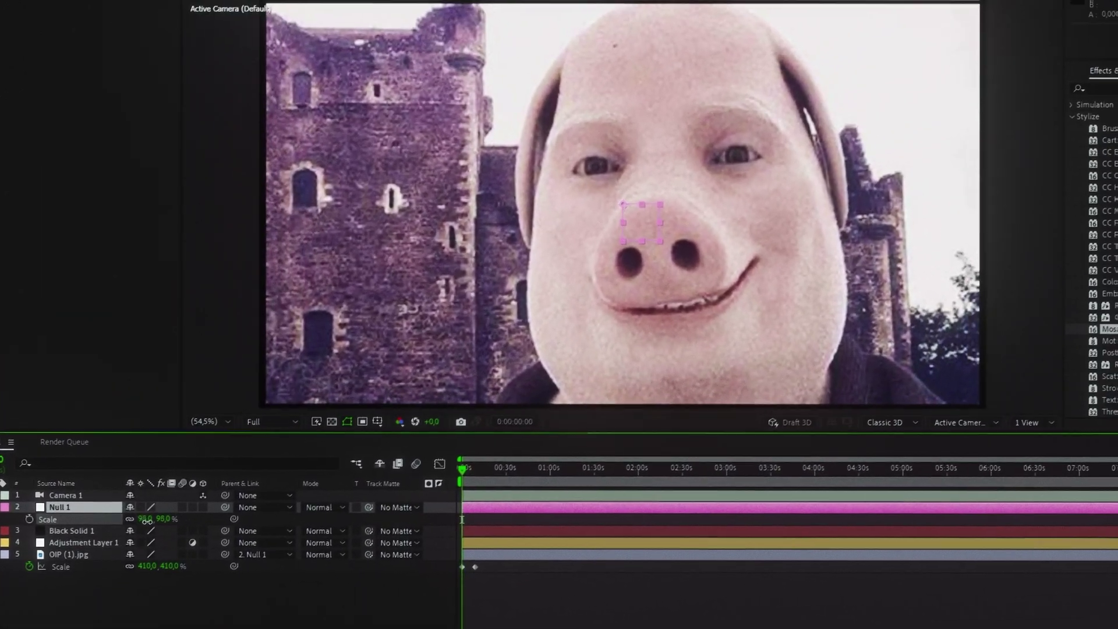
Set and keyframe Null 1's Scale, then select the pig image's keyframes
drag(244, 463, 240, 463)
click(34, 519)
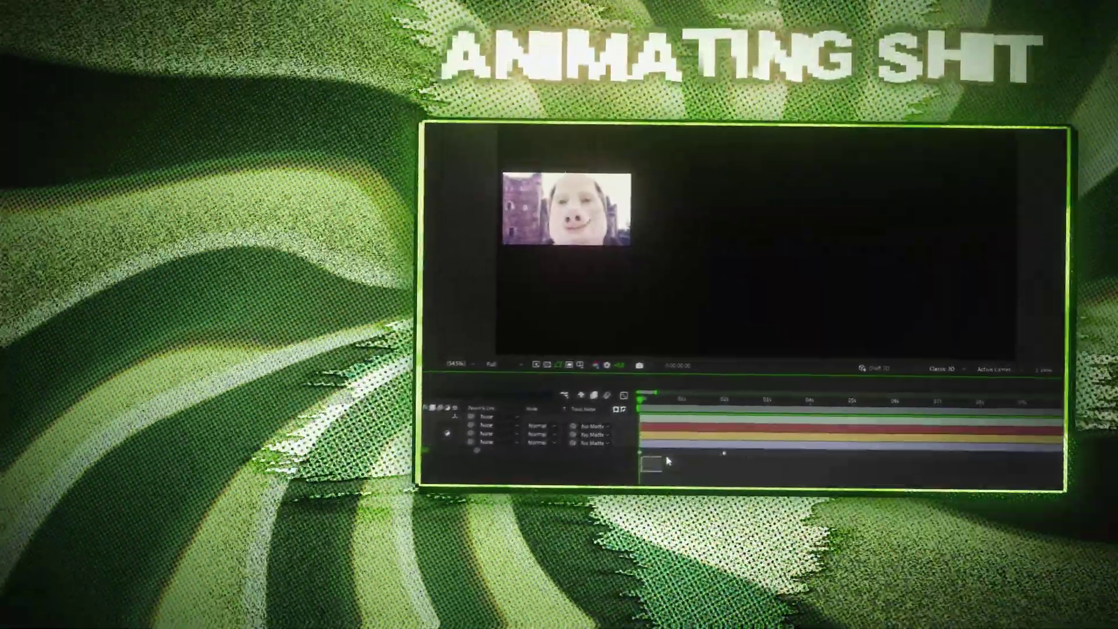
drag(667, 460, 734, 461)
Apply Easy Ease to the selected pig keyframes and view the first one in the Graph Editor
right_click(724, 453)
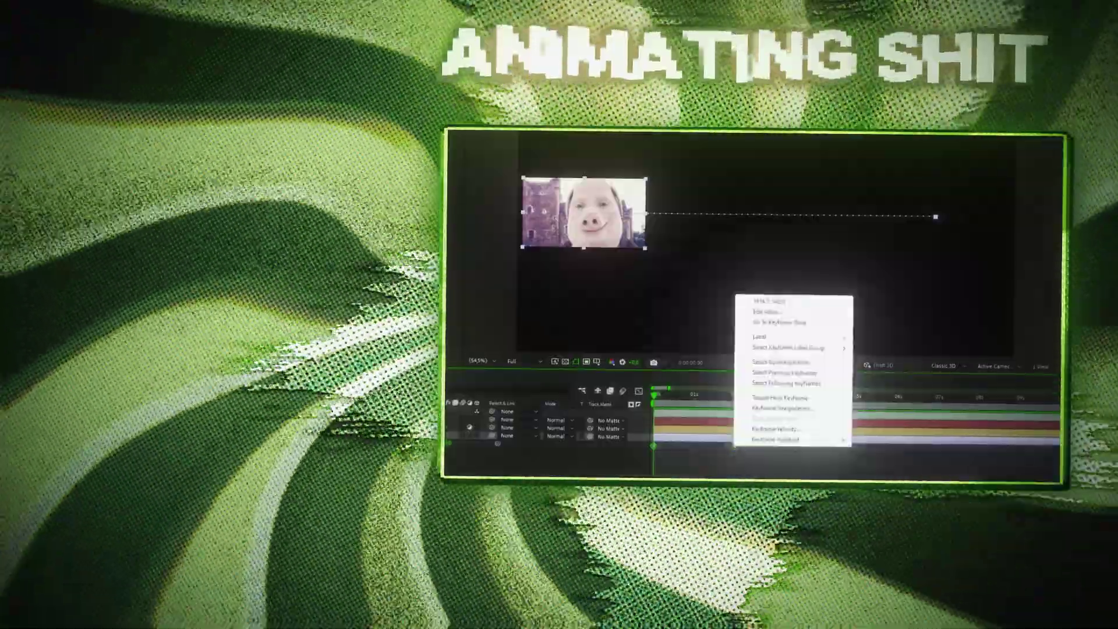
mouse_move(767, 442)
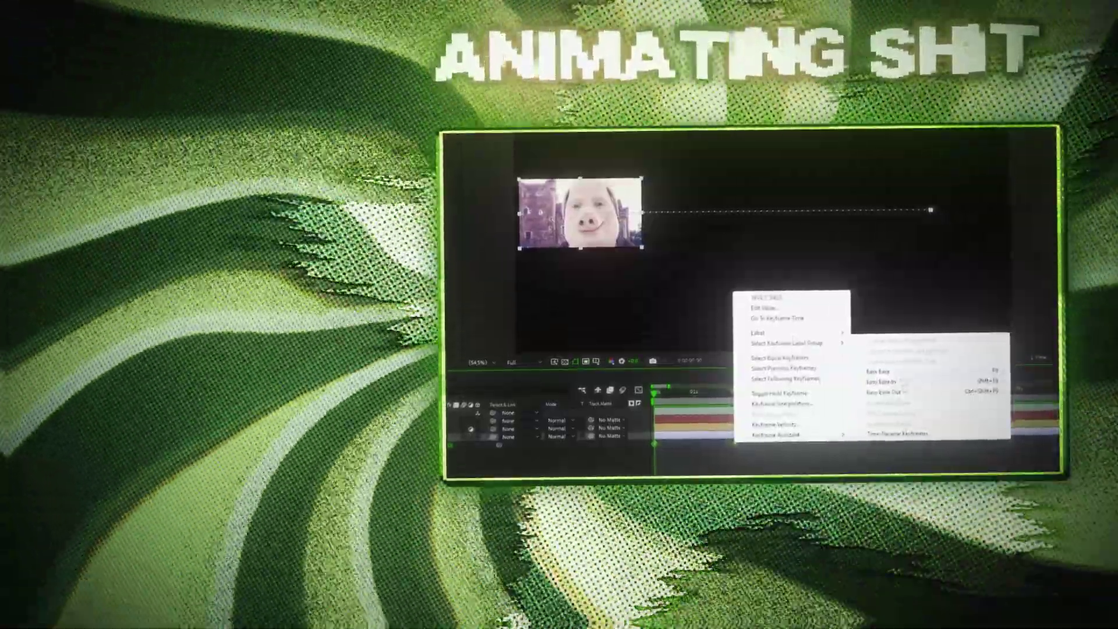
click(878, 374)
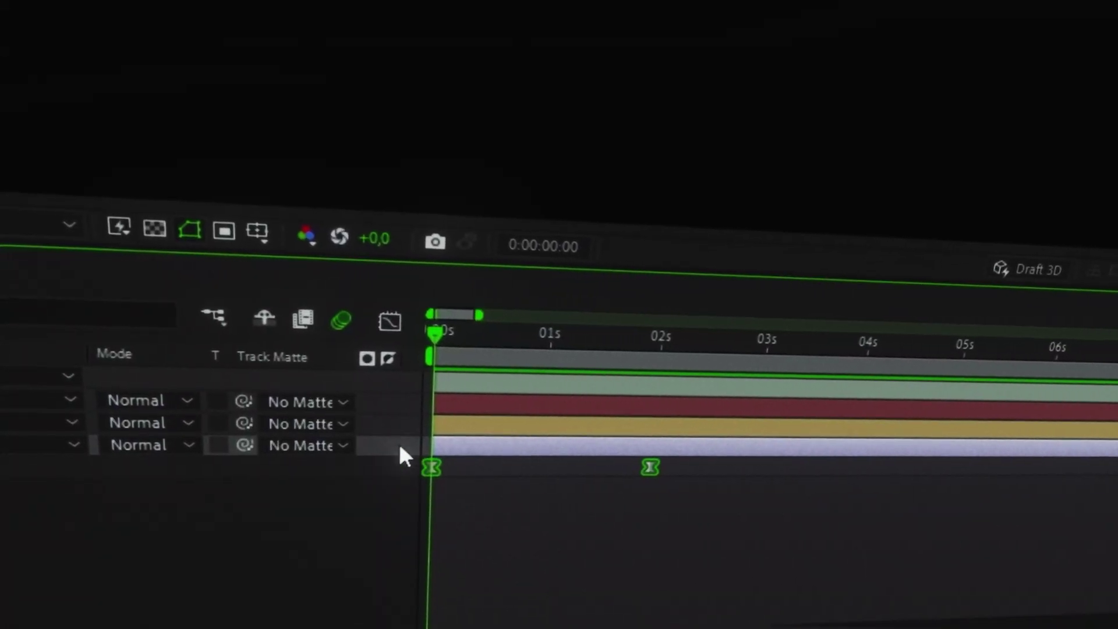
click(431, 467)
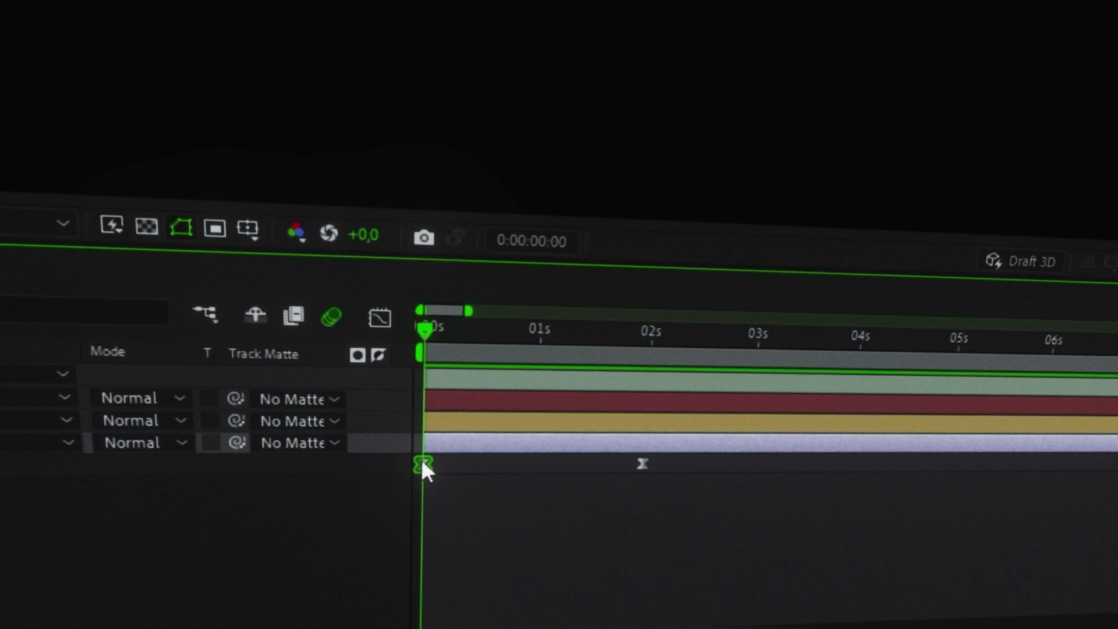
click(371, 317)
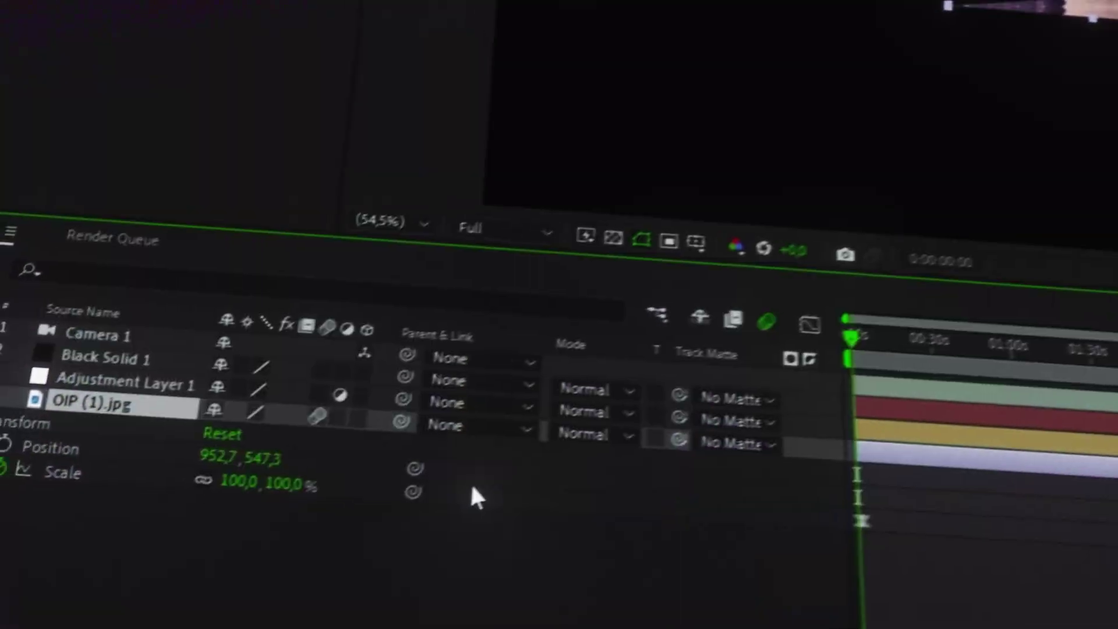
Turn on 3D for the pig image layer, add Null 2, and parent Camera 1 to it
click(432, 392)
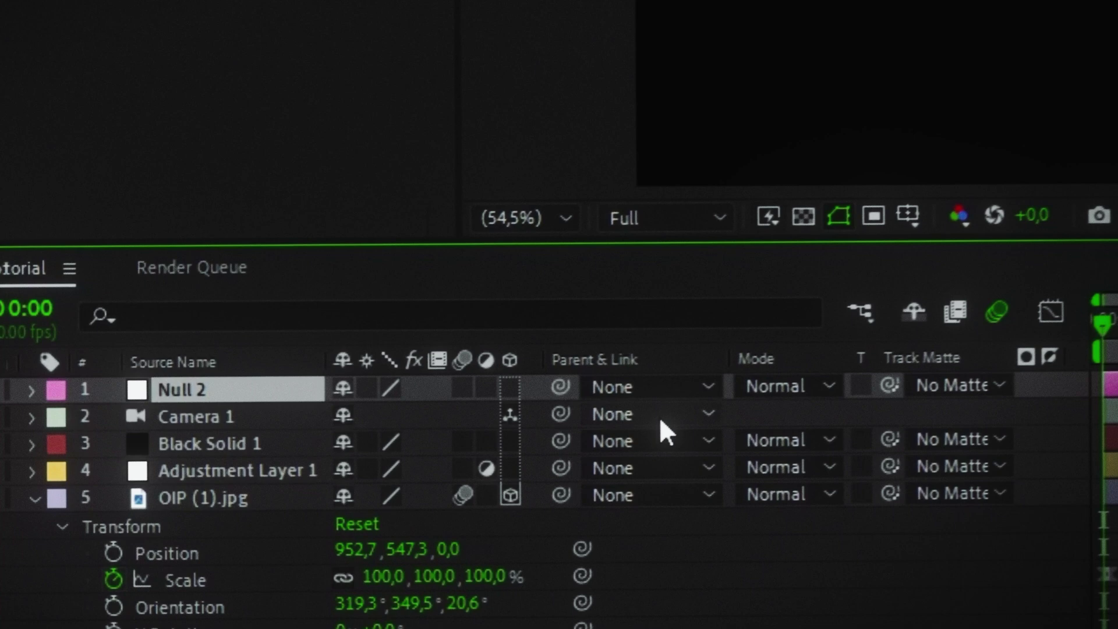
click(661, 429)
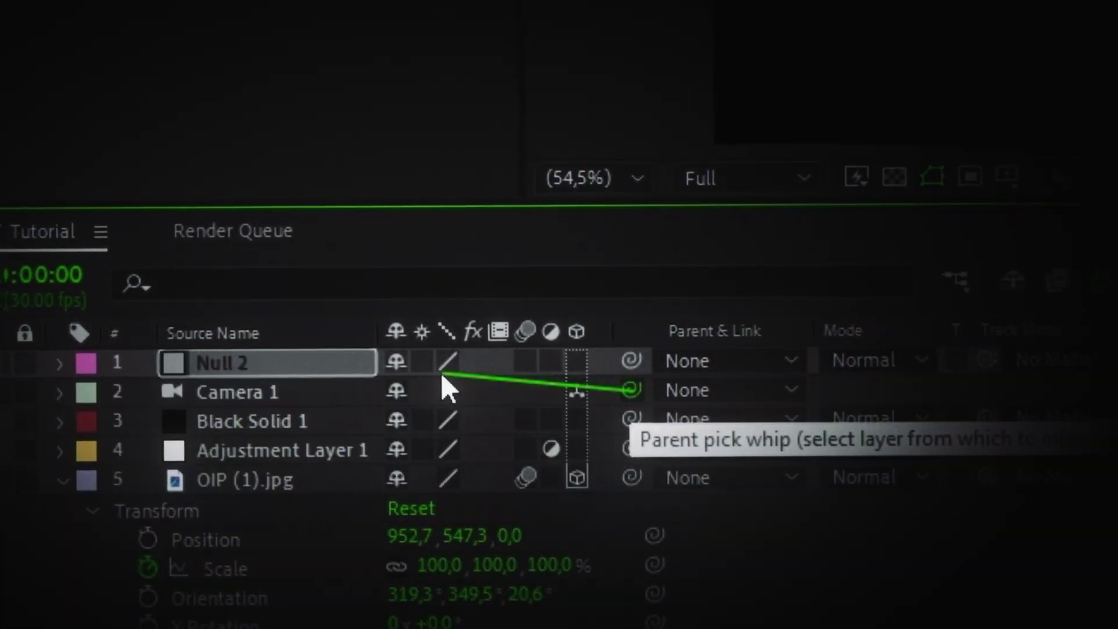
drag(441, 372, 431, 367)
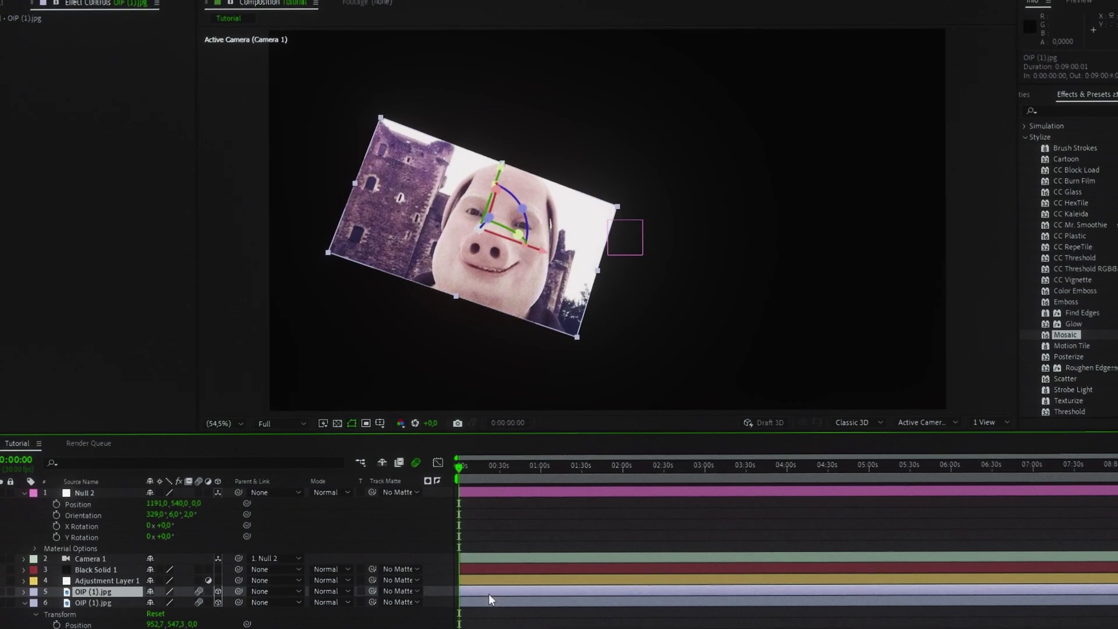
Duplicate the pig image layer, split it at 52s, delete the earlier piece and trim the rest
key(ctrl+d)
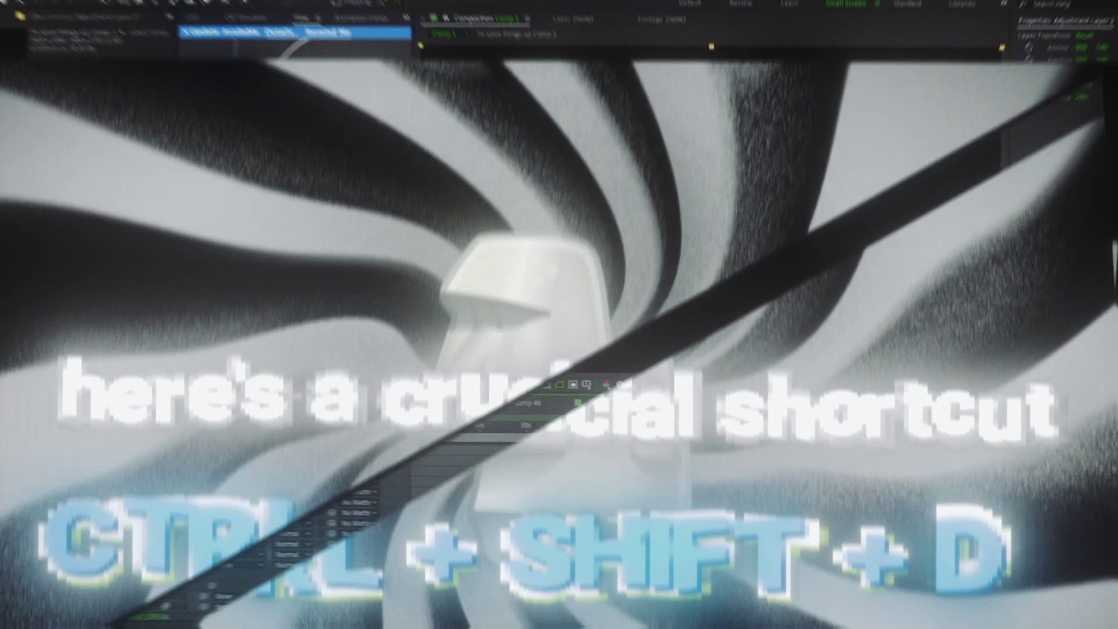
key(ctrl+shift+d)
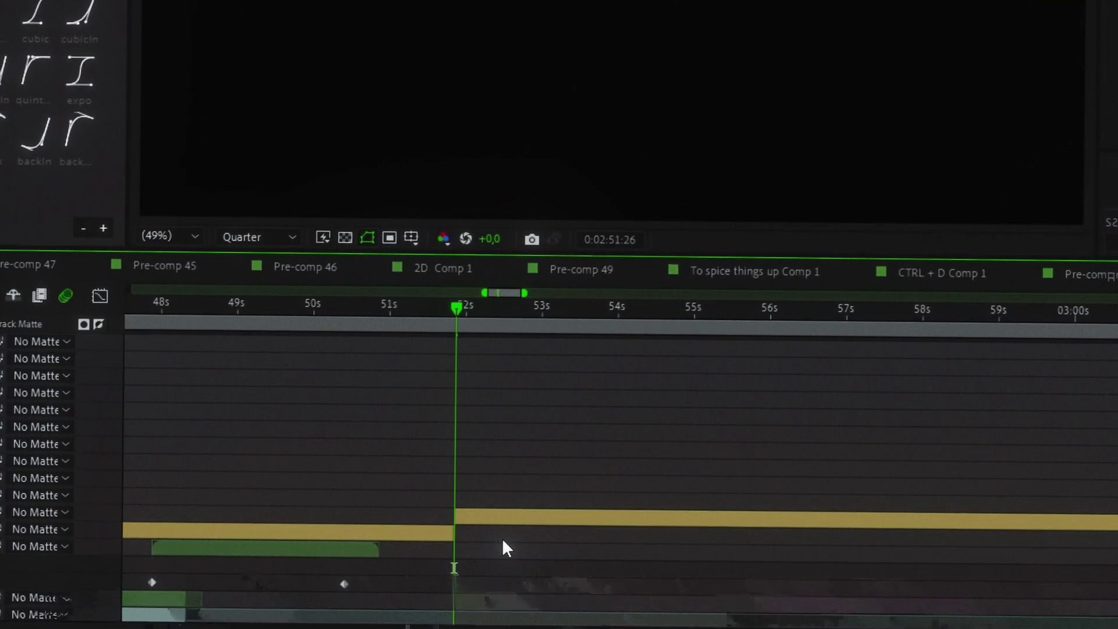
click(448, 528)
key(Delete)
drag(455, 516, 476, 517)
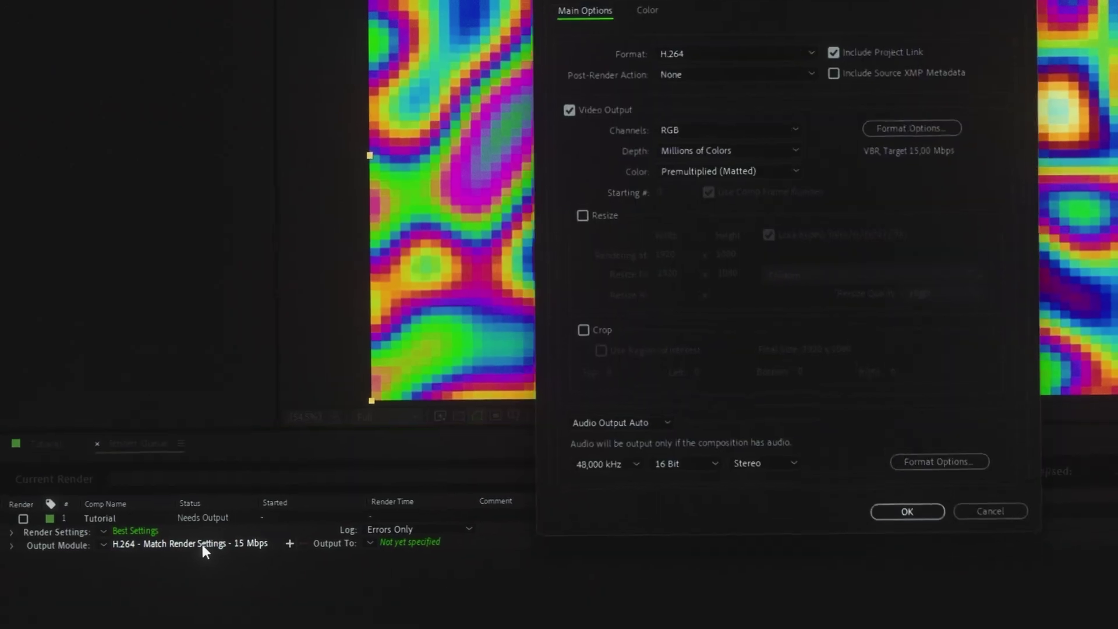
Confirm H.264 in the output module's Format list
click(733, 53)
click(670, 111)
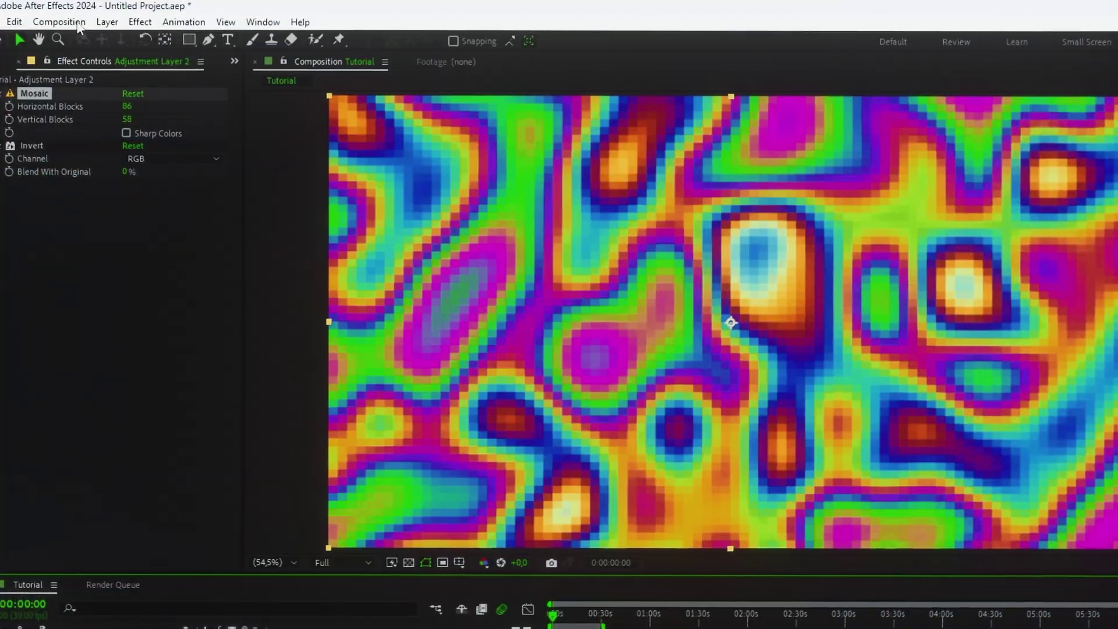
Send Tutorial to the Media Encoder queue and set maximum bit depth with level 4.1
click(60, 22)
click(85, 140)
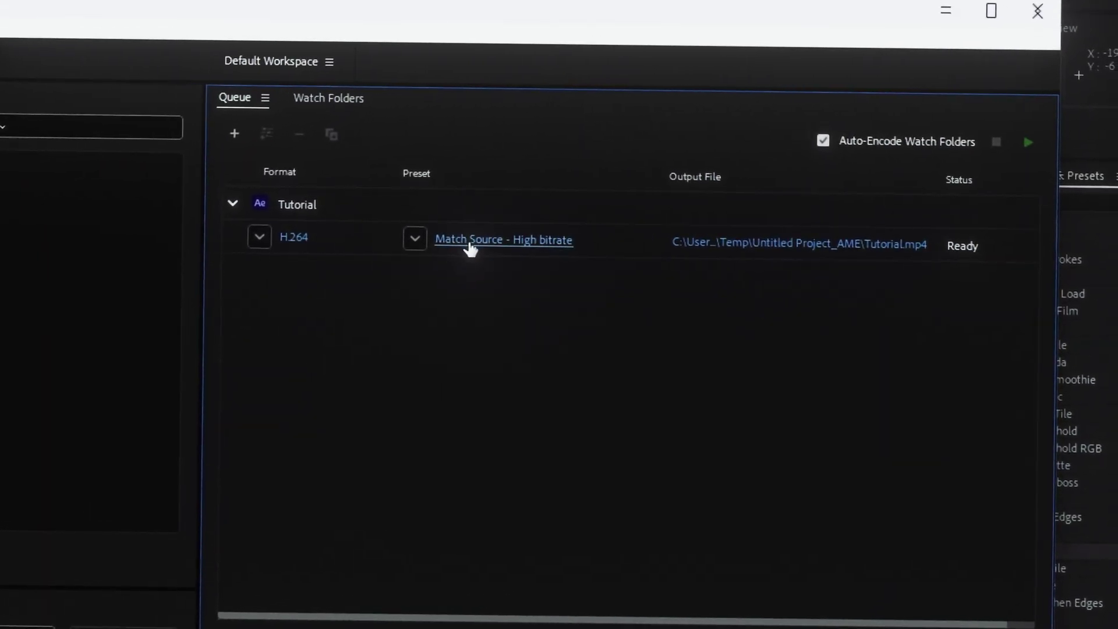
click(466, 136)
scroll(528, 465, down, 3)
click(430, 500)
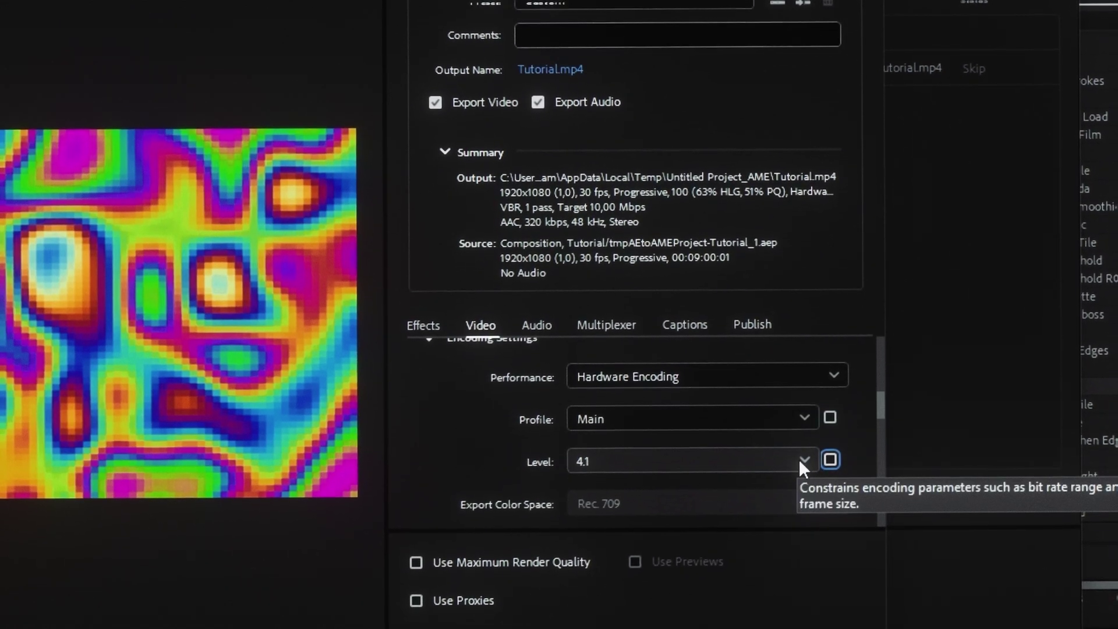
click(798, 464)
click(723, 320)
scroll(883, 405, up, 5)
scroll(883, 406, down, 5)
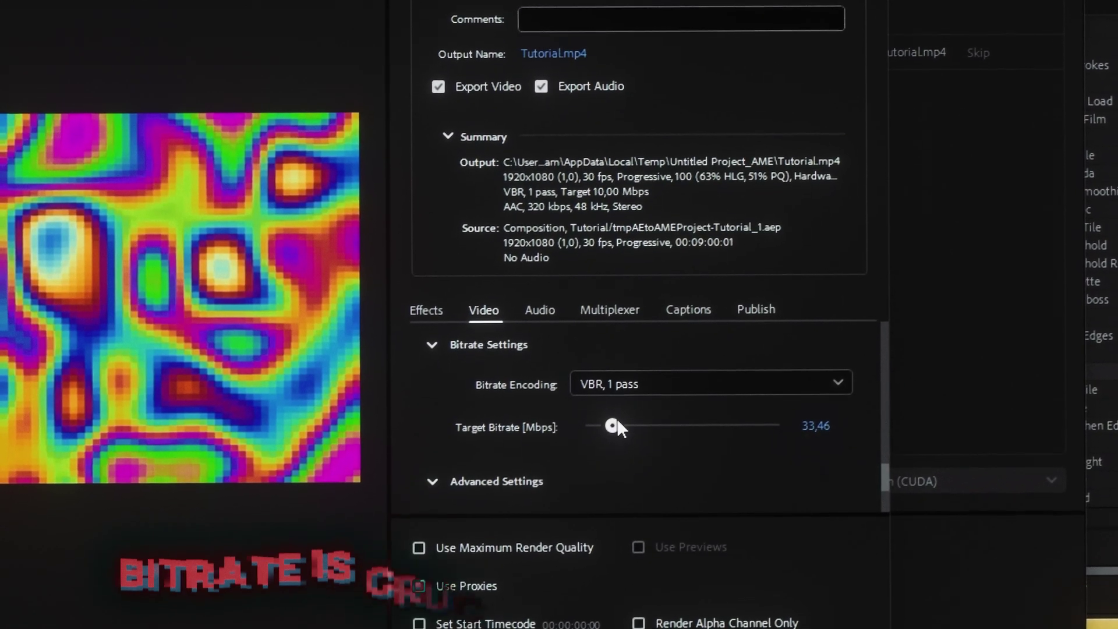
Set the target bitrate to 60 Mbps, enable Maximum Render Quality, and choose the output location
click(826, 414)
text(60)
key(Return)
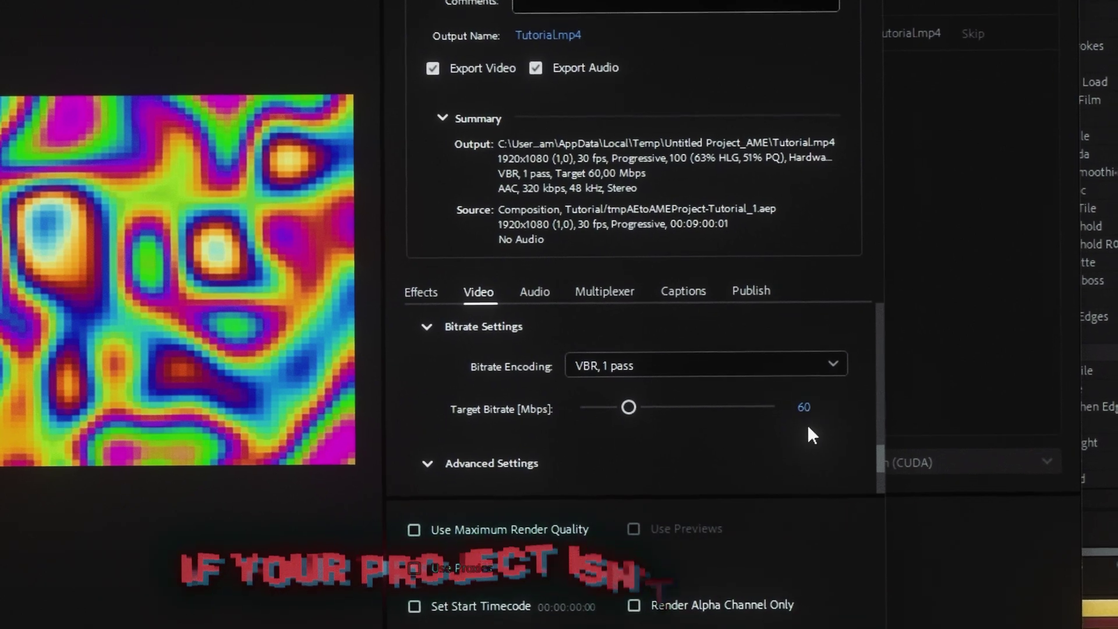
scroll(882, 401, down, 2)
scroll(876, 455, down, 2)
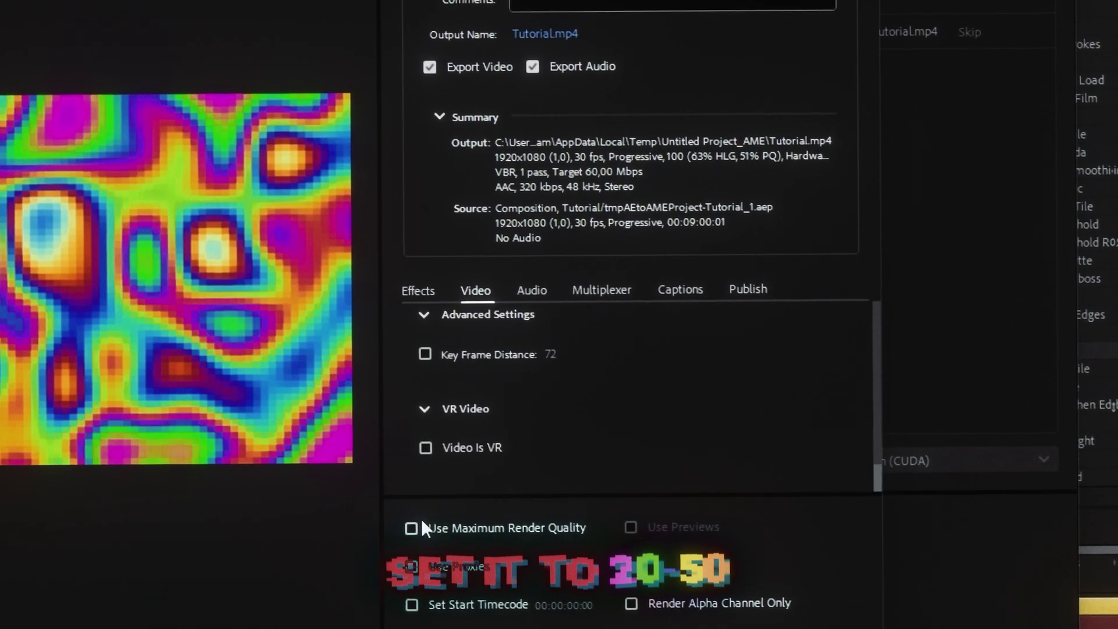
click(412, 526)
click(544, 32)
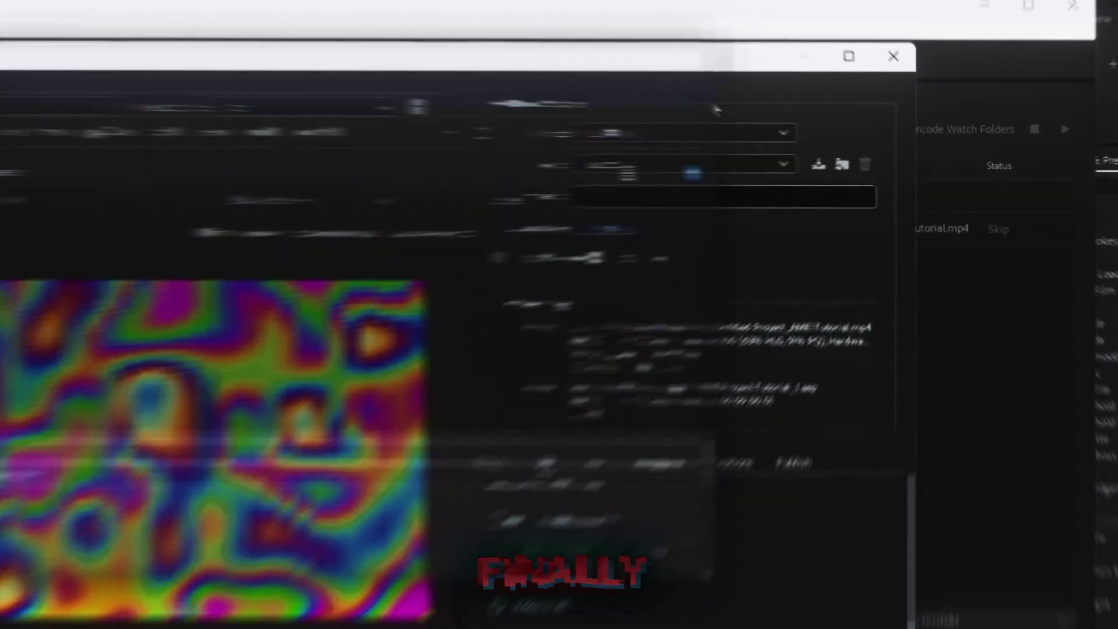